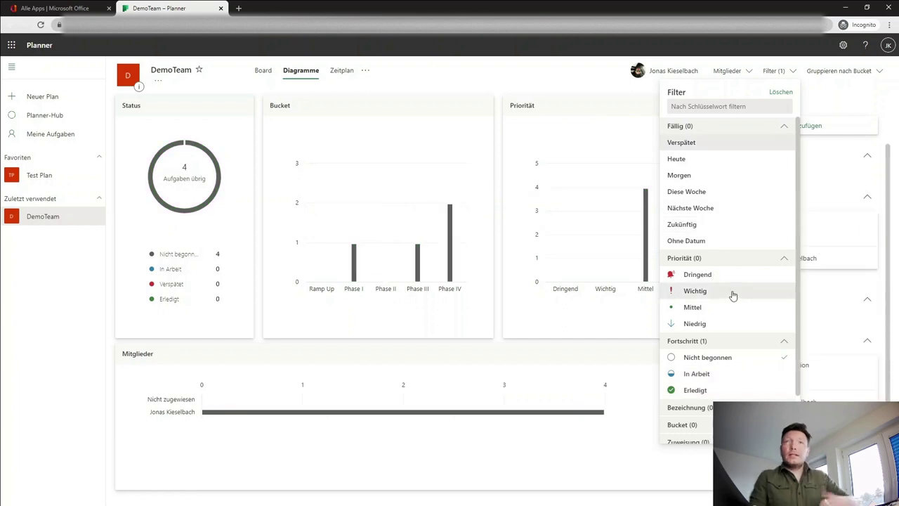
Step: Add In Arbeit to the progress filter on the DemoTeam charts, and clear all filters
left_click(726, 361)
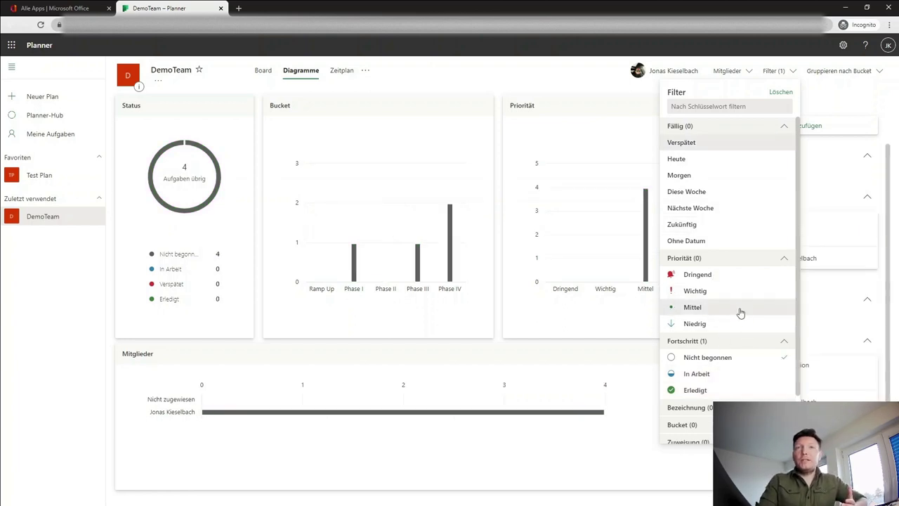
left_click(720, 377)
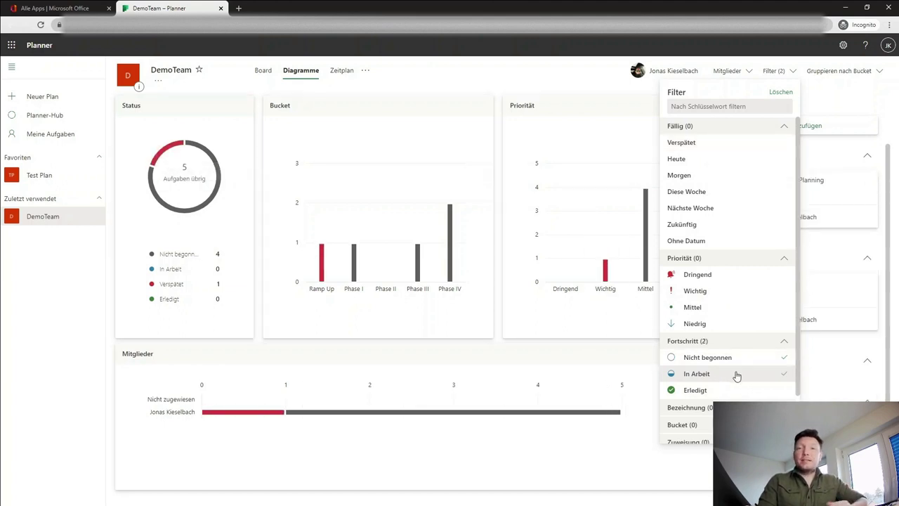
left_click(780, 91)
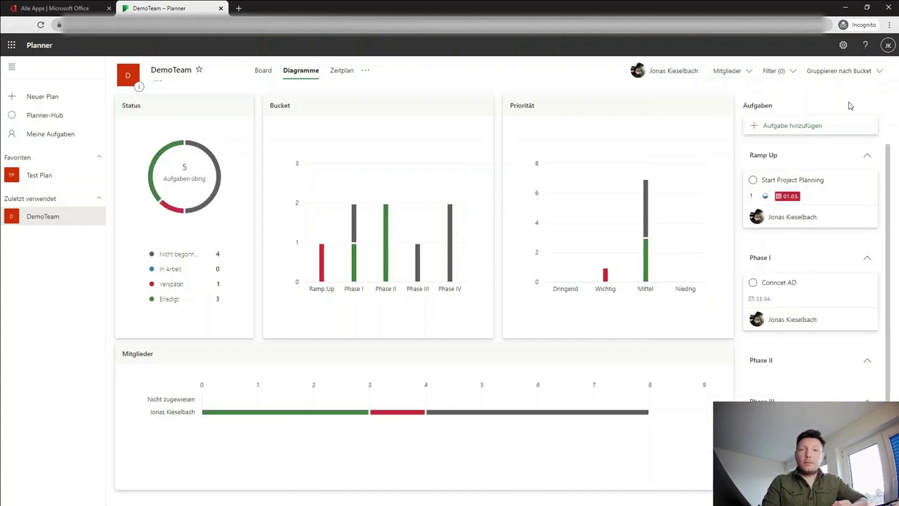
Step: Group the chart view's tasks by Zugewiesen zu and collapse the assigned member's group
left_click(878, 73)
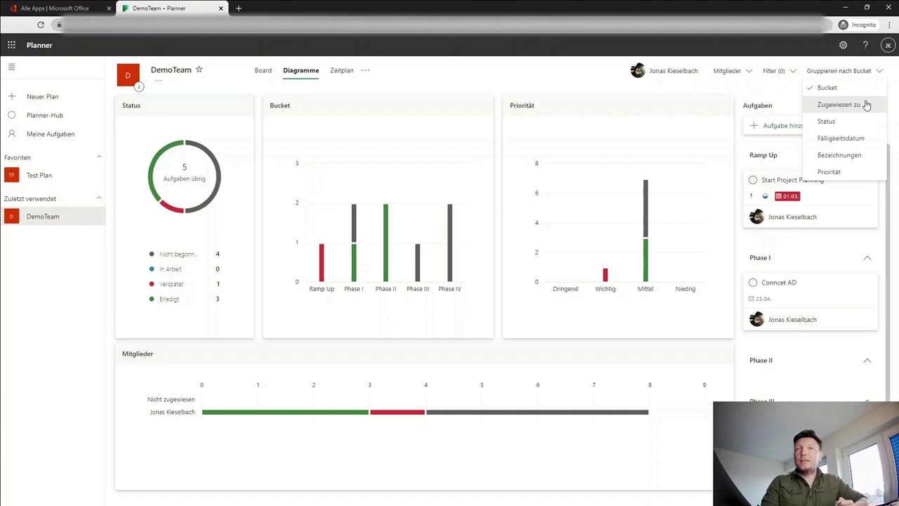
left_click(838, 105)
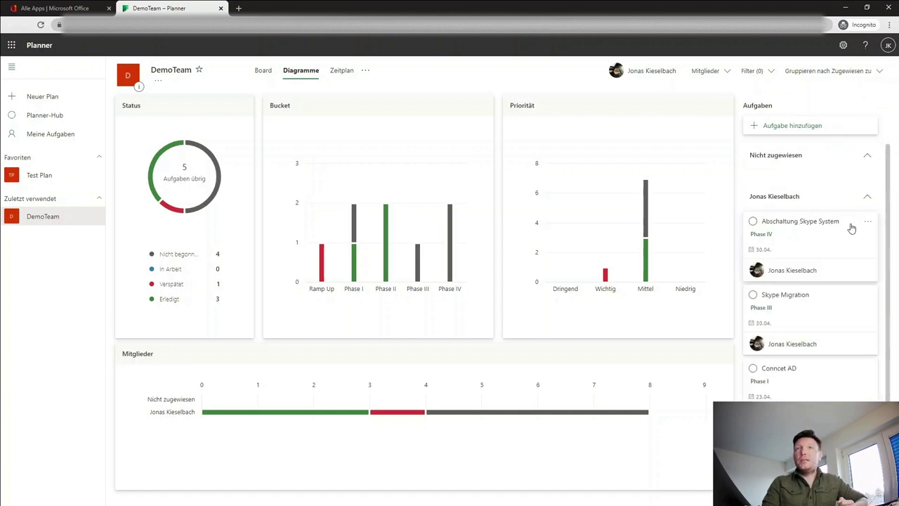
left_click(867, 196)
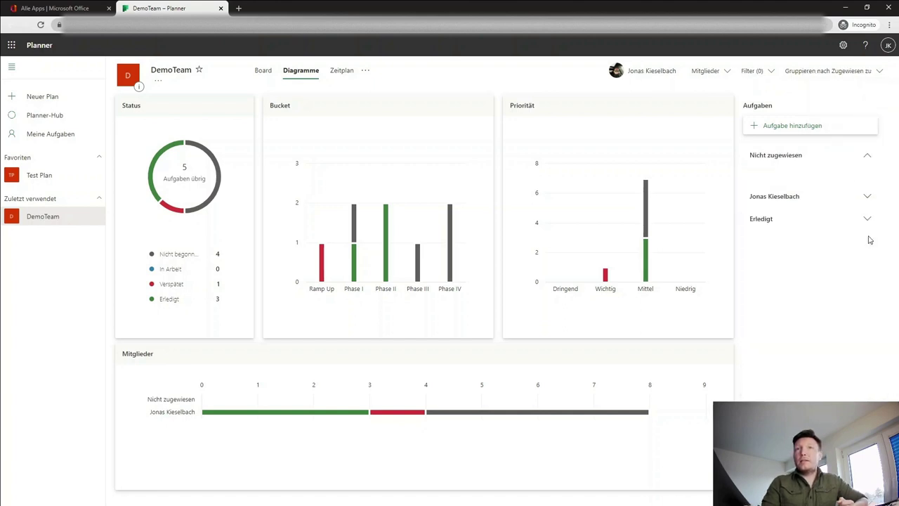
Step: Group the tasks by Status and collapse the Nicht begonnen and In Arbeit groups
left_click(860, 71)
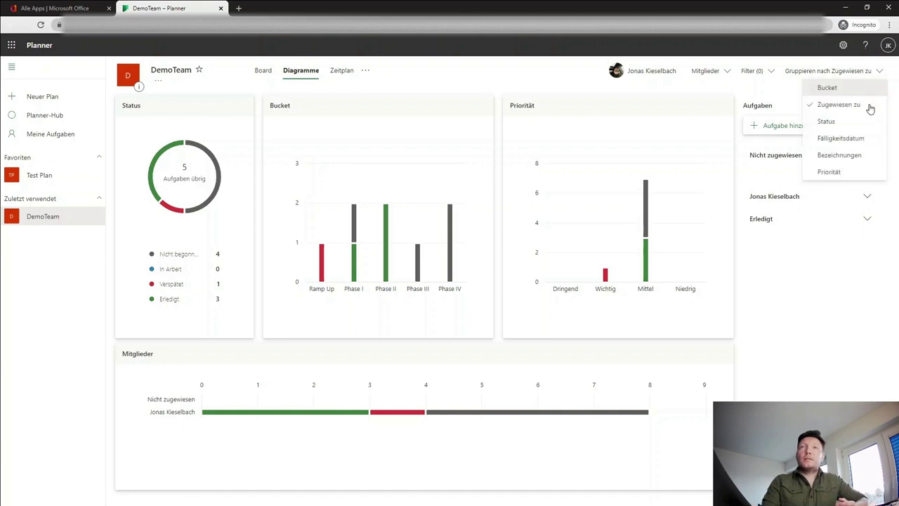
left_click(837, 120)
left_click(867, 154)
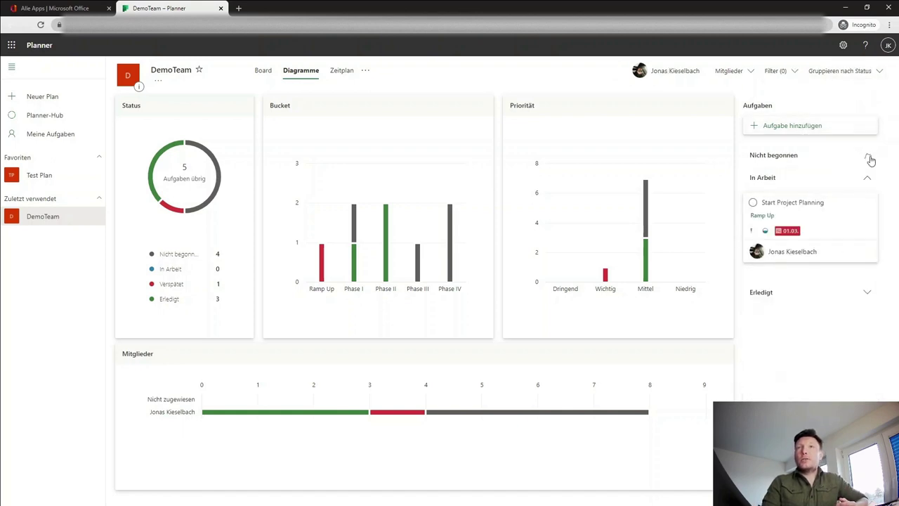
left_click(868, 177)
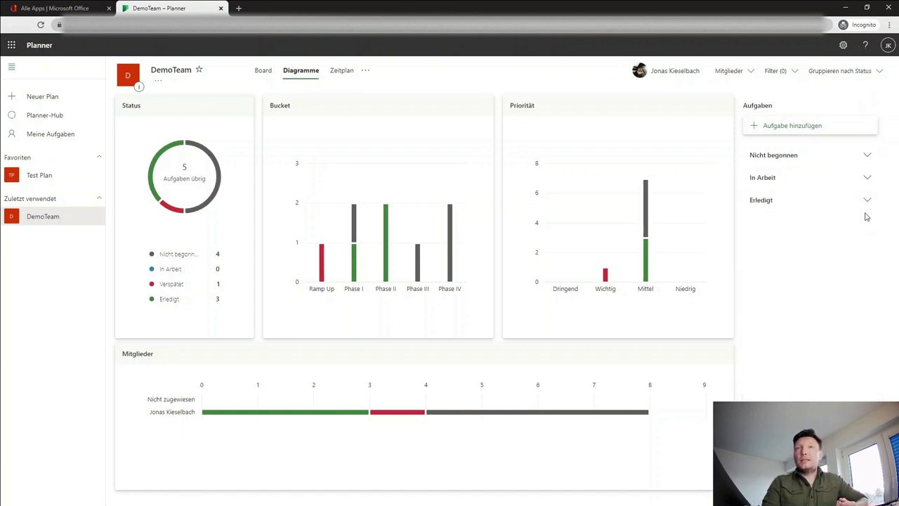
Step: View the tasks grouped by Fälligkeitsdatum and Bezeichnungen, and return the grouping to Bucket
left_click(869, 73)
left_click(859, 139)
left_click(868, 71)
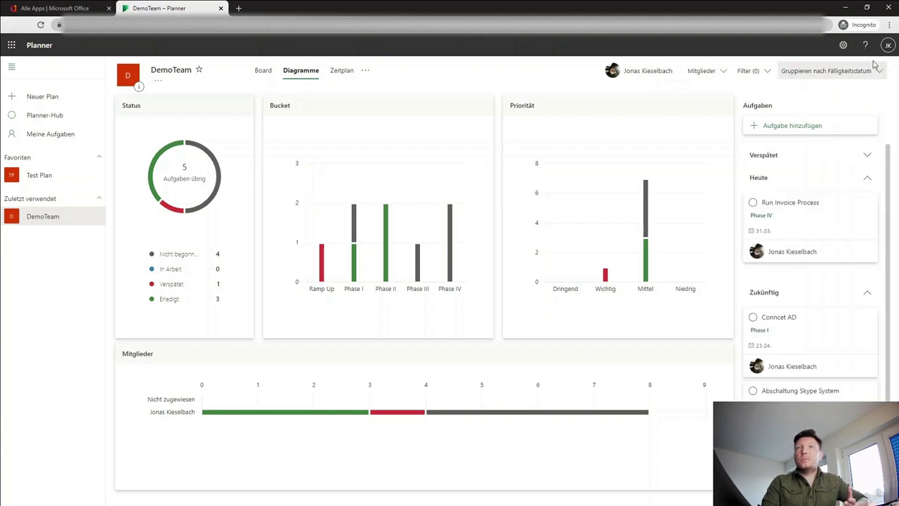
left_click(864, 176)
left_click(869, 71)
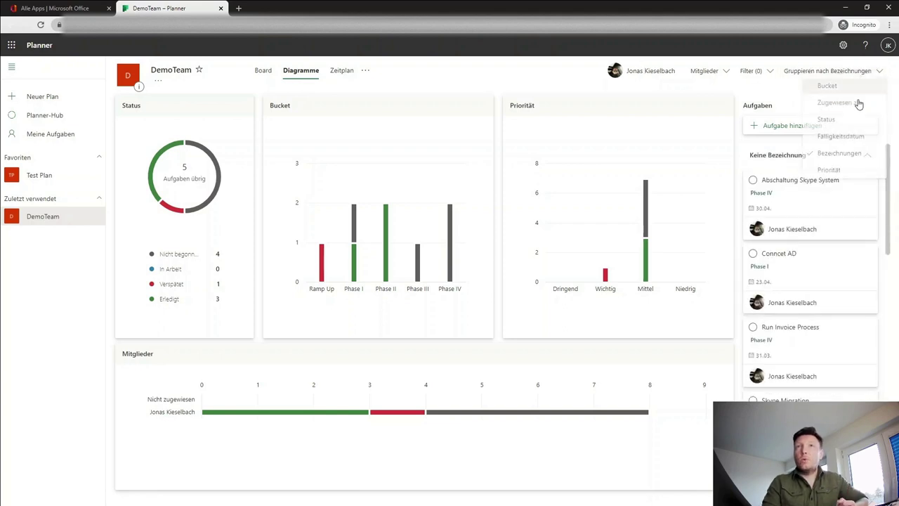
left_click(834, 175)
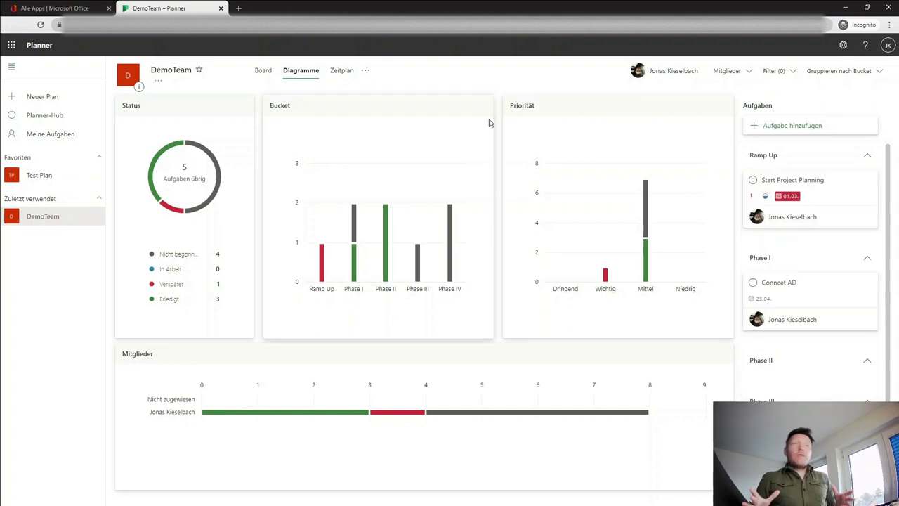
Step: Review the DemoTeam schedule for March and April 2021 in the month view and for the first March week in the week view
left_click(350, 78)
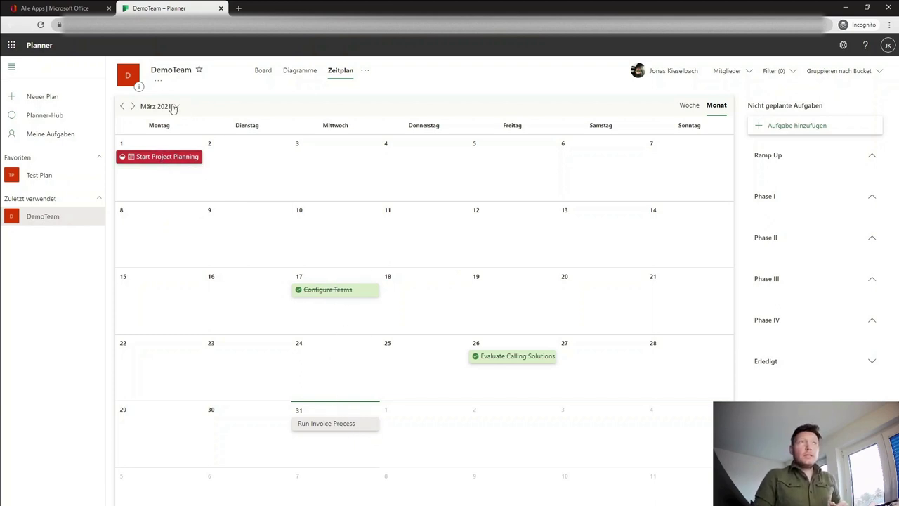
left_click(133, 107)
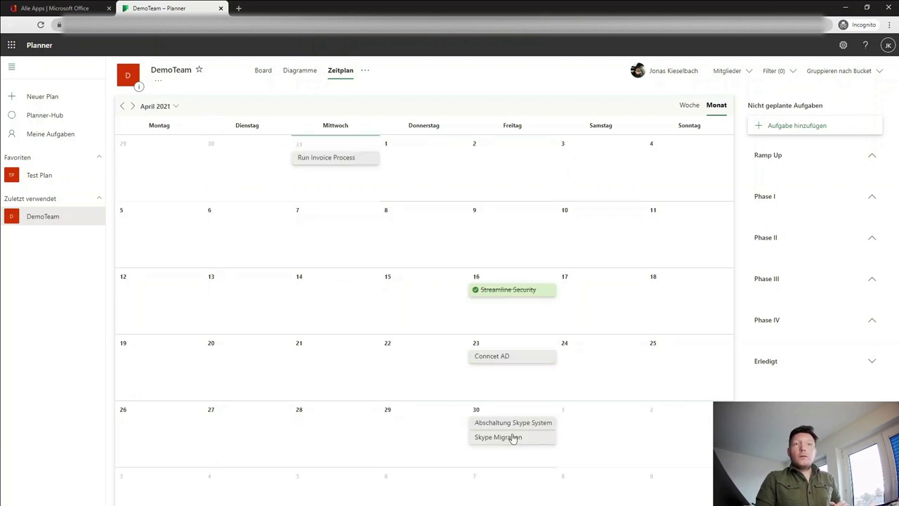
left_click(126, 106)
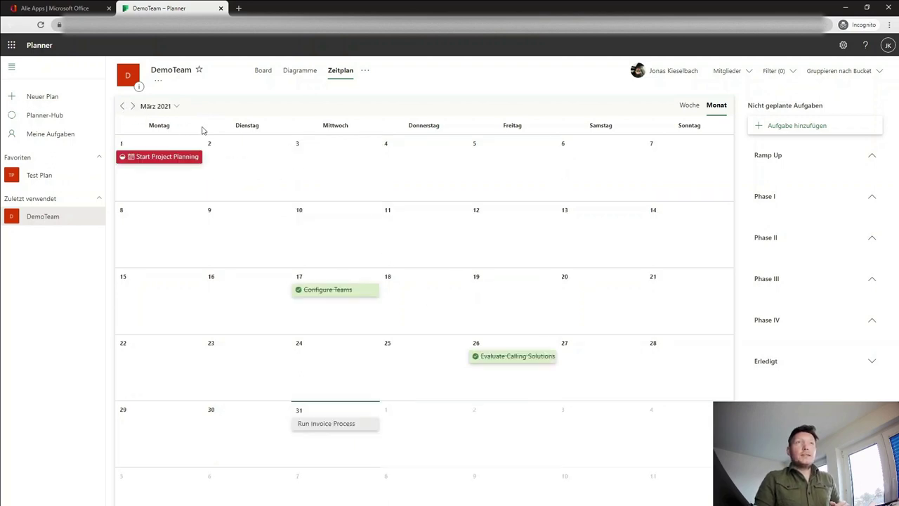
left_click(694, 107)
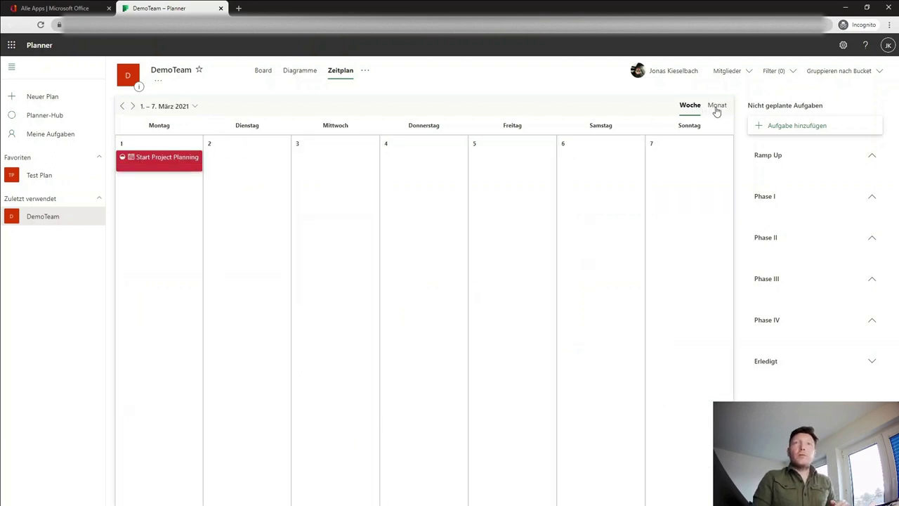
left_click(716, 107)
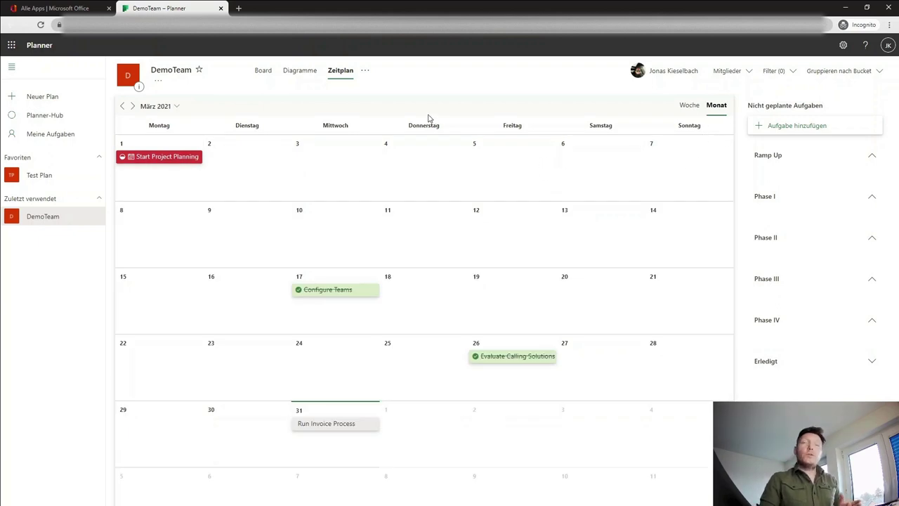
Step: Open the DemoTeam plan settings and review the general, group description, privacy and notification options
left_click(365, 71)
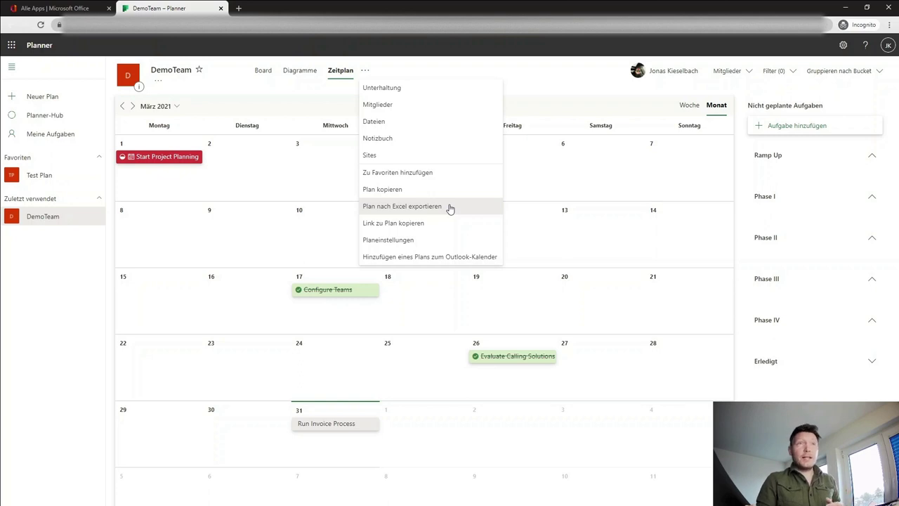
left_click(479, 246)
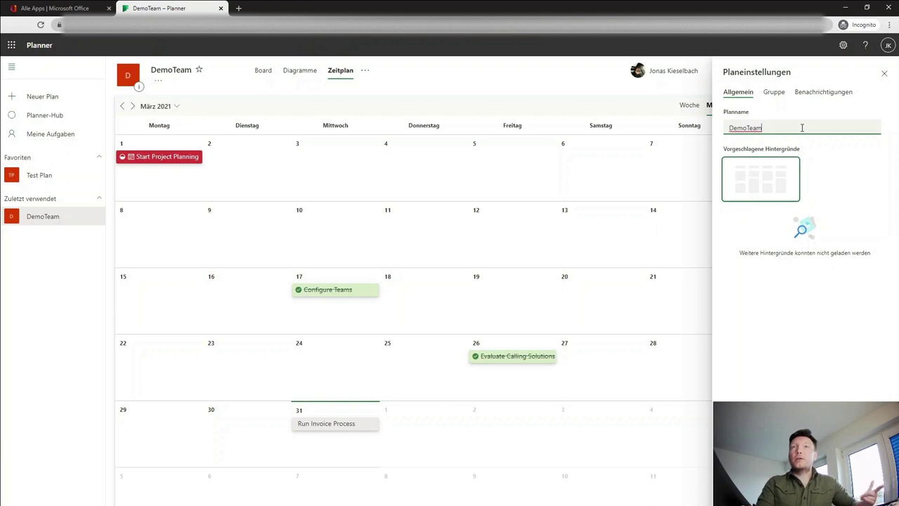
left_click(773, 94)
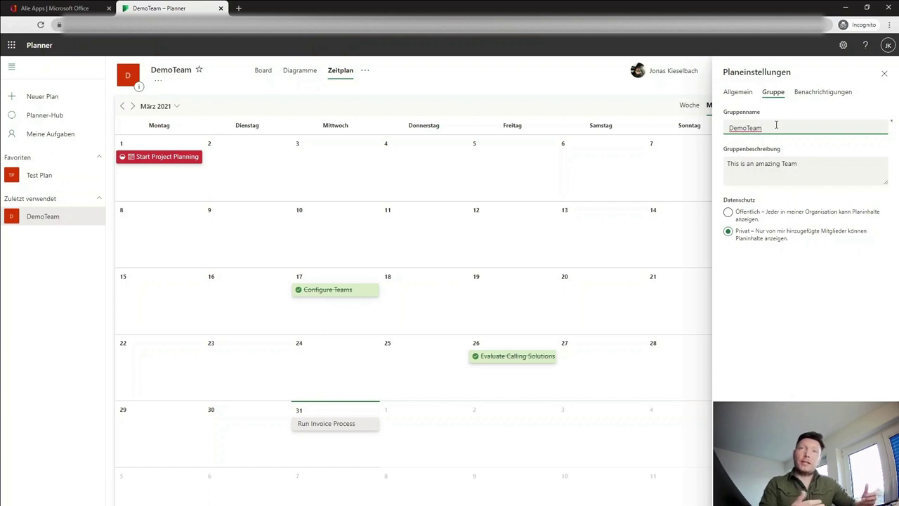
left_click(822, 165)
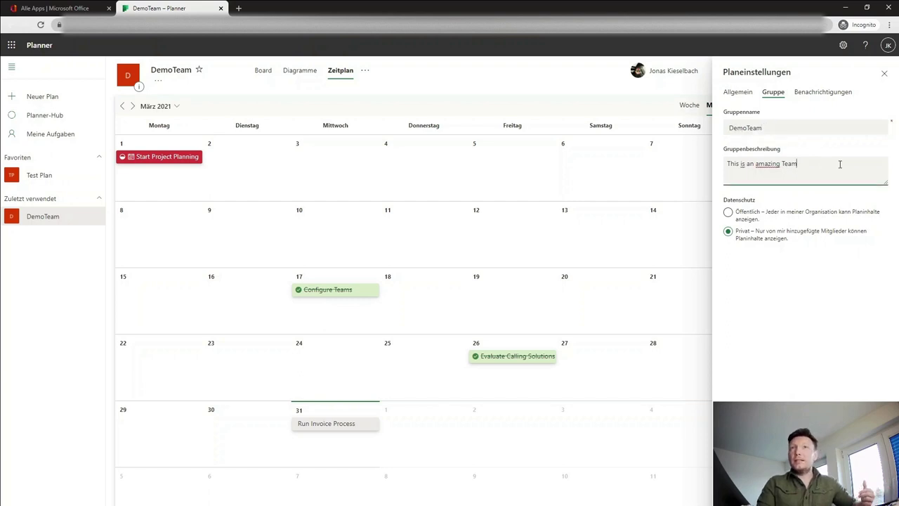
left_click_drag(823, 164, 729, 175)
left_click(813, 167)
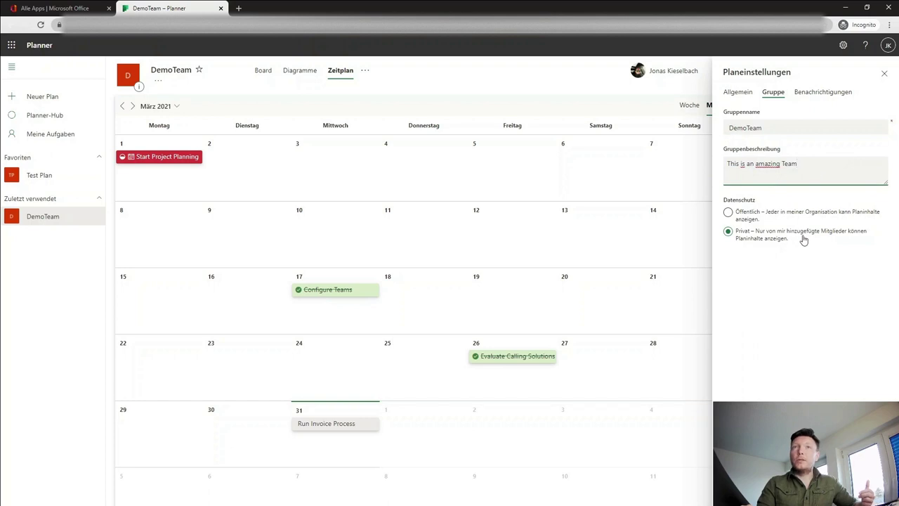
left_click(787, 217)
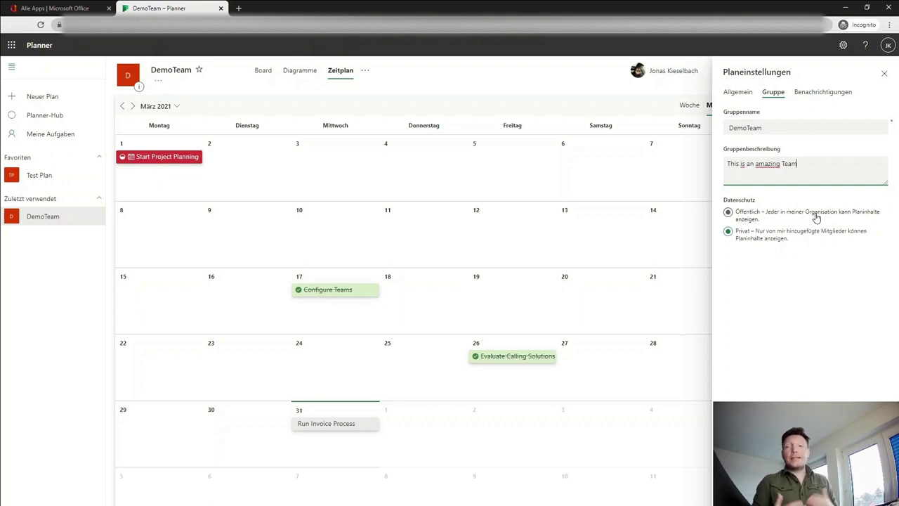
left_click(836, 94)
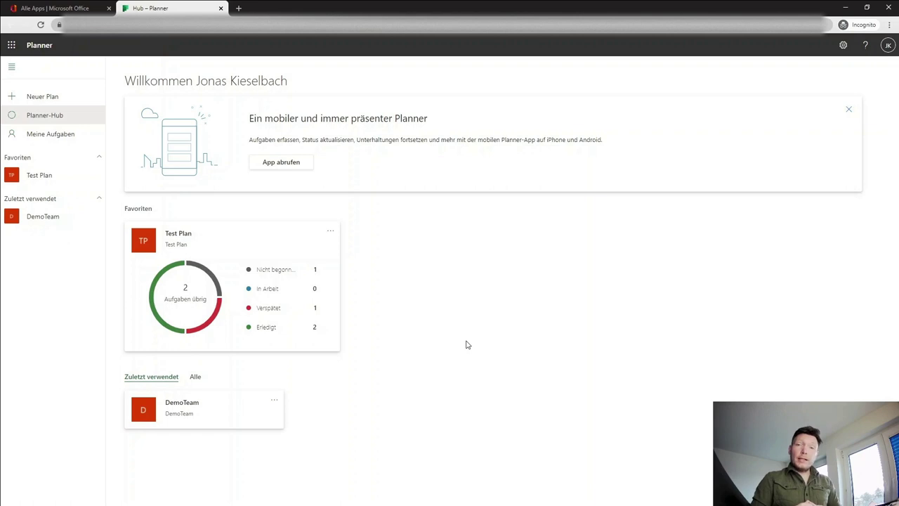
Step: Create a private plan named "Youtube Video Produktion" with the group description "Video Content für meinen YT Kanal"
left_click(28, 99)
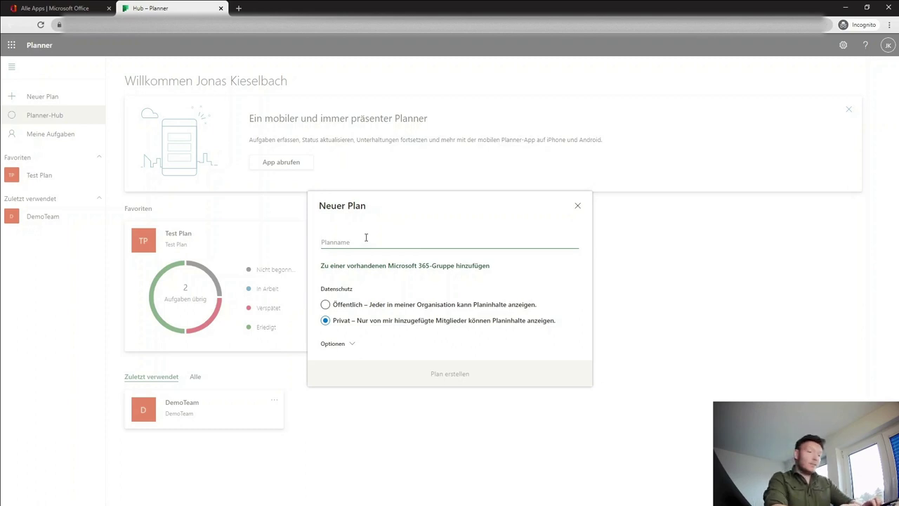
type("Youtube Video Produktion")
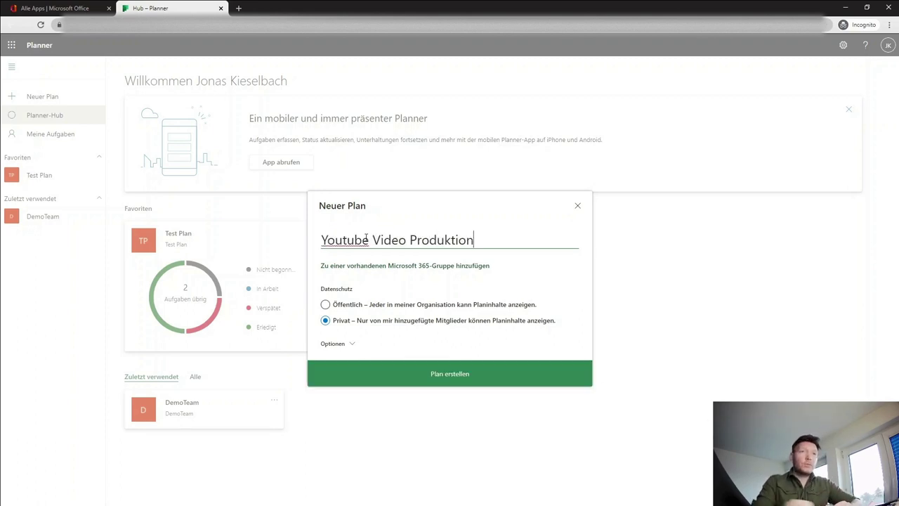
left_click(344, 345)
left_click(391, 366)
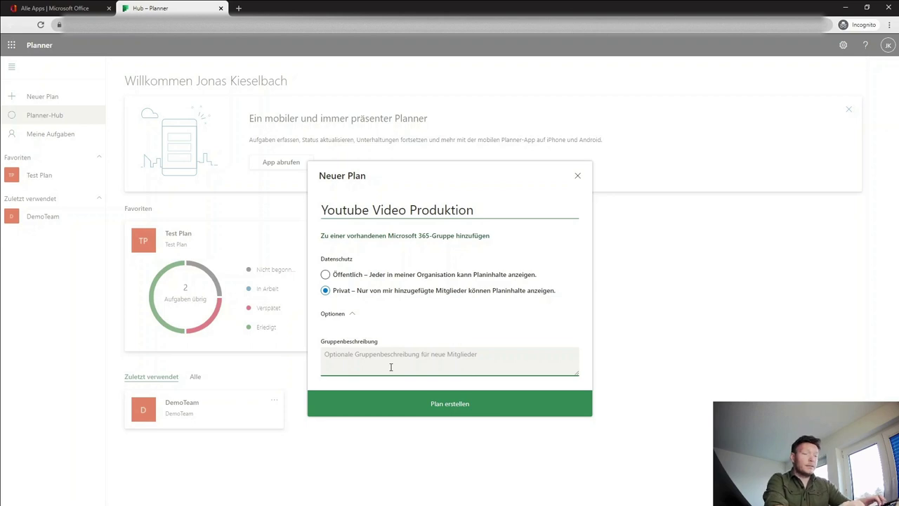
type("Video Content für meinen YT Kanal")
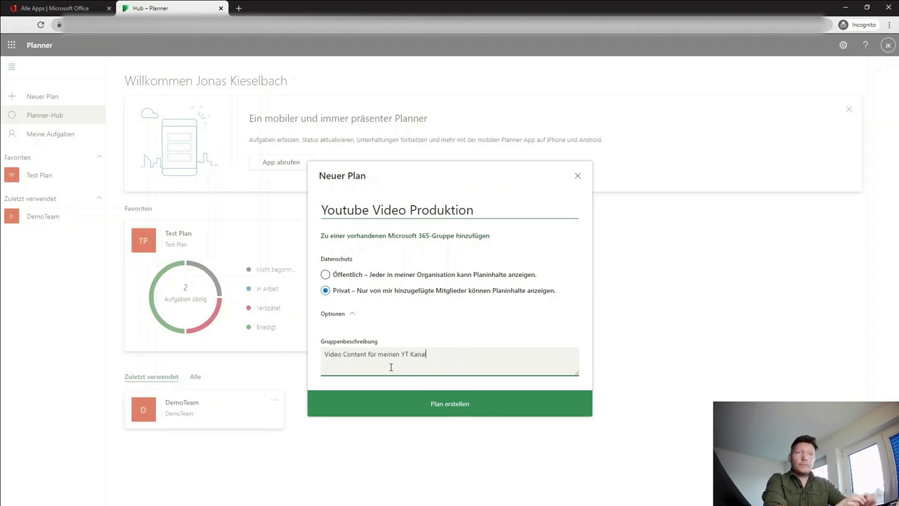
left_click(484, 400)
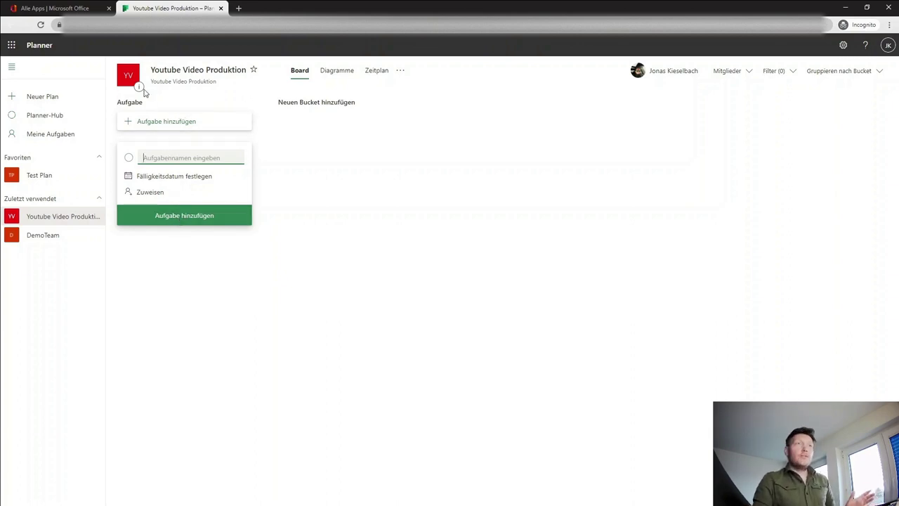
Step: Rename the new plan's default Aufgabe bucket as "Pre Production"
left_click(248, 103)
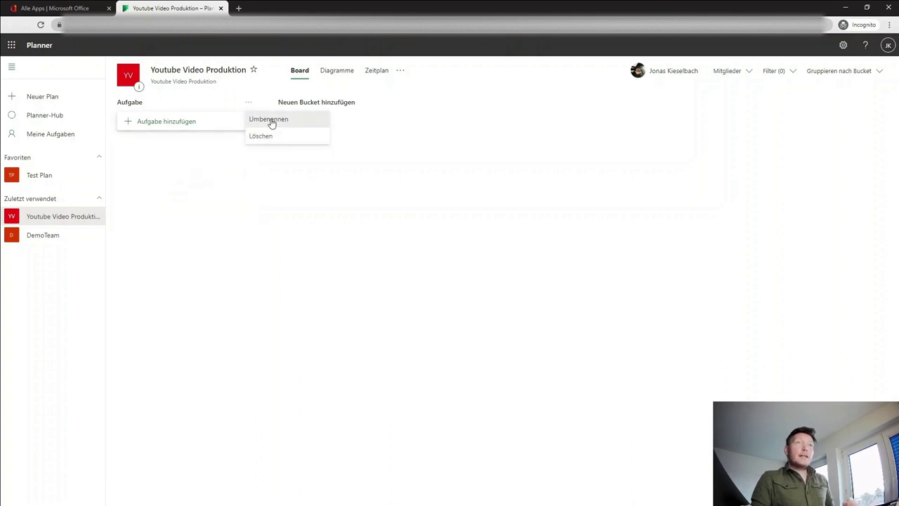
left_click(272, 121)
key("BackSpace")
key("BackSpace")
key("BackSpace")
key("BackSpace")
key("BackSpace")
key("BackSpace")
key("BackSpace")
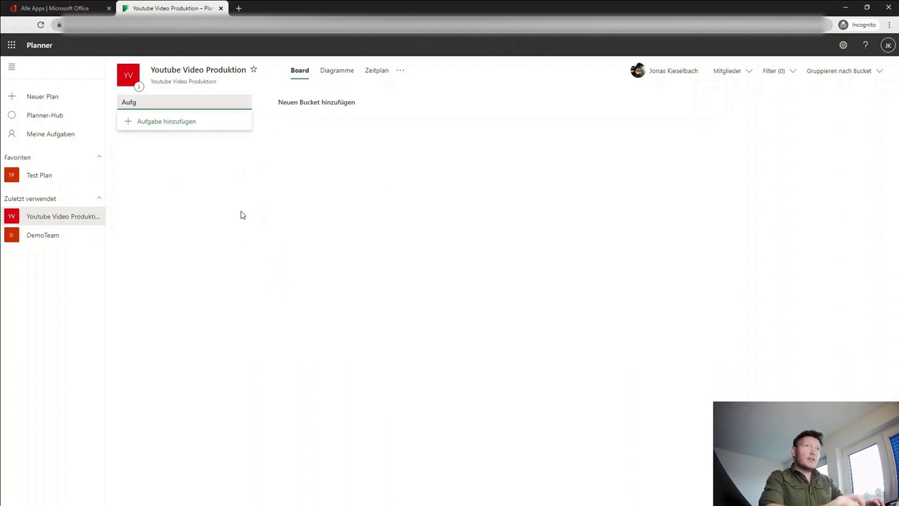
type("Pre Production")
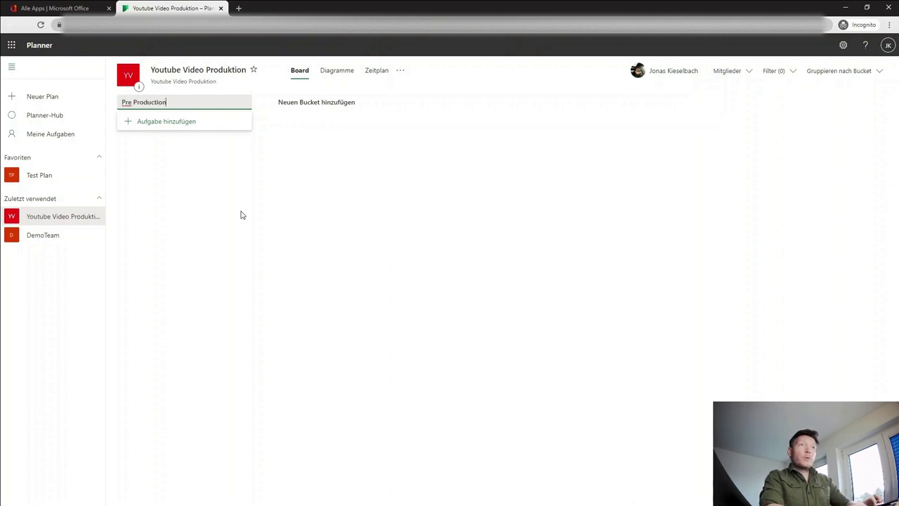
key("Return")
Step: Add a second bucket named "Production" to the board
left_click(344, 112)
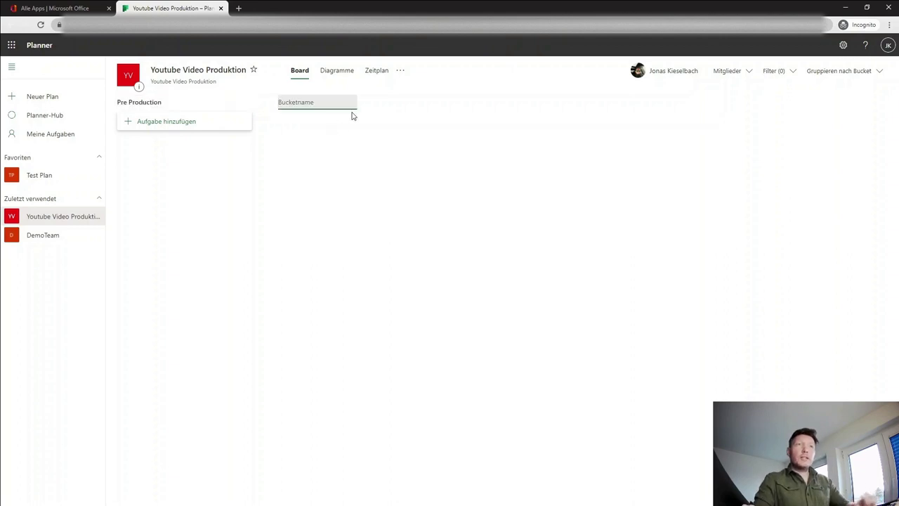
type("Production")
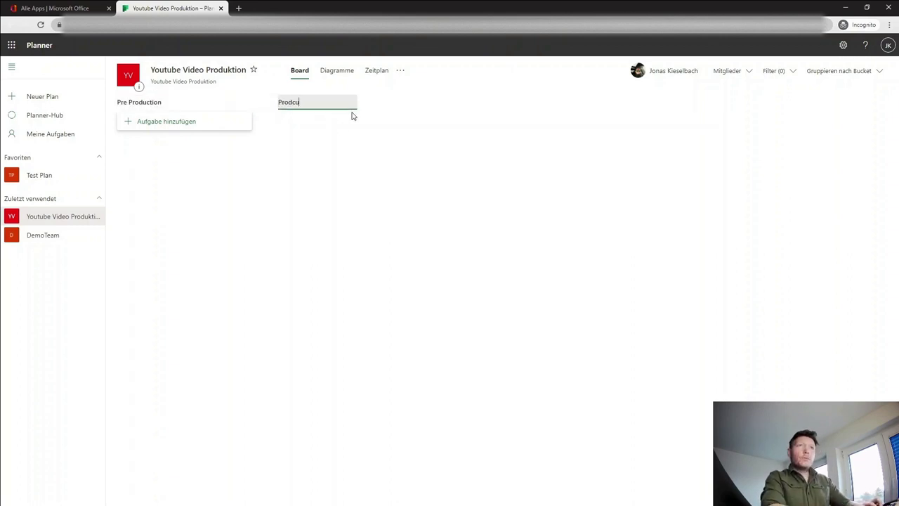
key("Return")
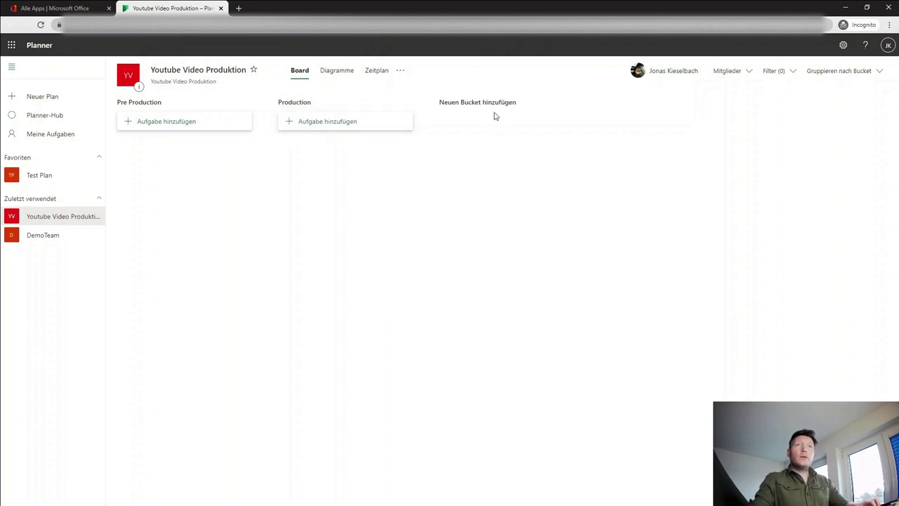
Step: Add a third bucket named "Post Production" to the board
left_click(469, 104)
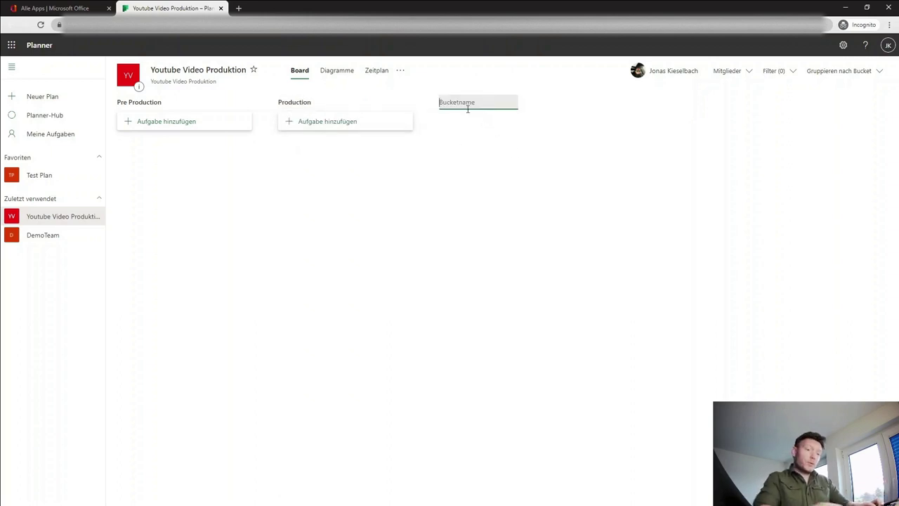
type("Post Production")
key("Return")
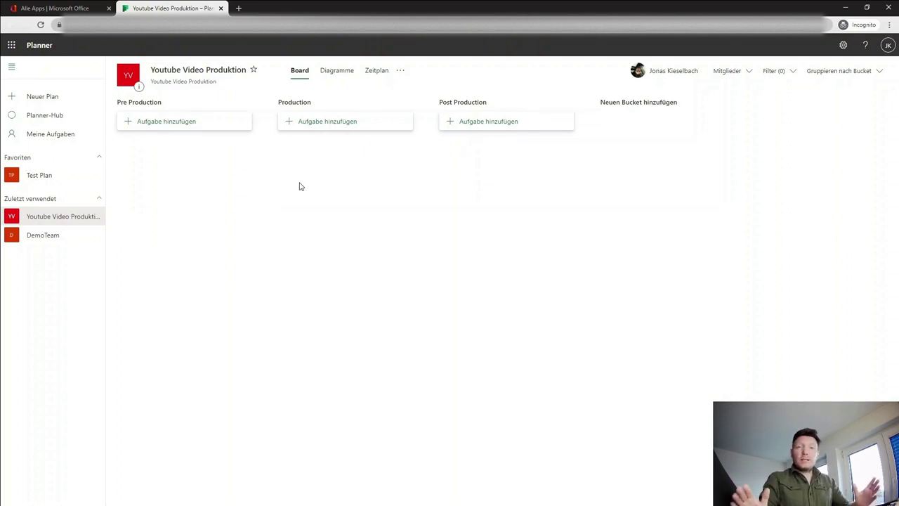
Step: Add the tasks "Thema aussuchen", "Skript vorbereiten", "Demo Umgebung vorbereiten" and "Testing" to the Pre Production bucket
left_click(188, 126)
type("Thema aussuchen")
key("Return")
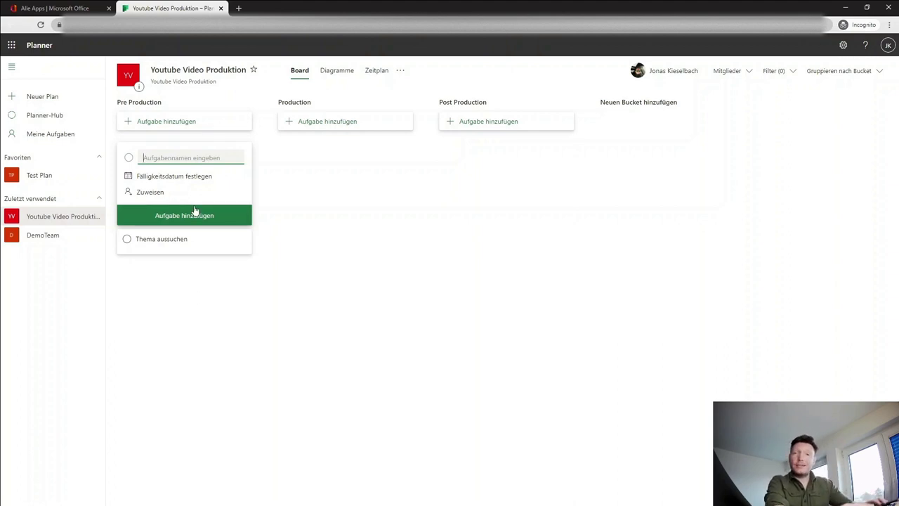
type("Skript vorbereiten")
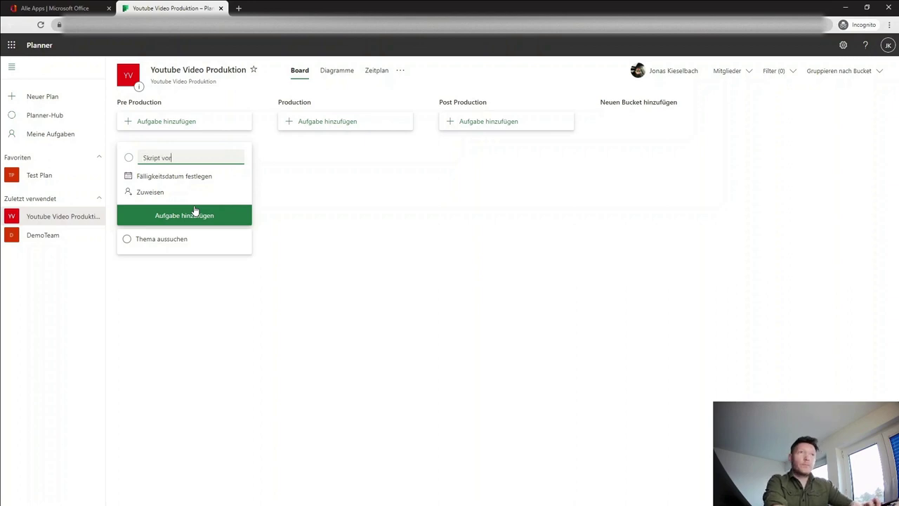
key("Return")
type("Demo Umgebung vorbereiten")
key("Return")
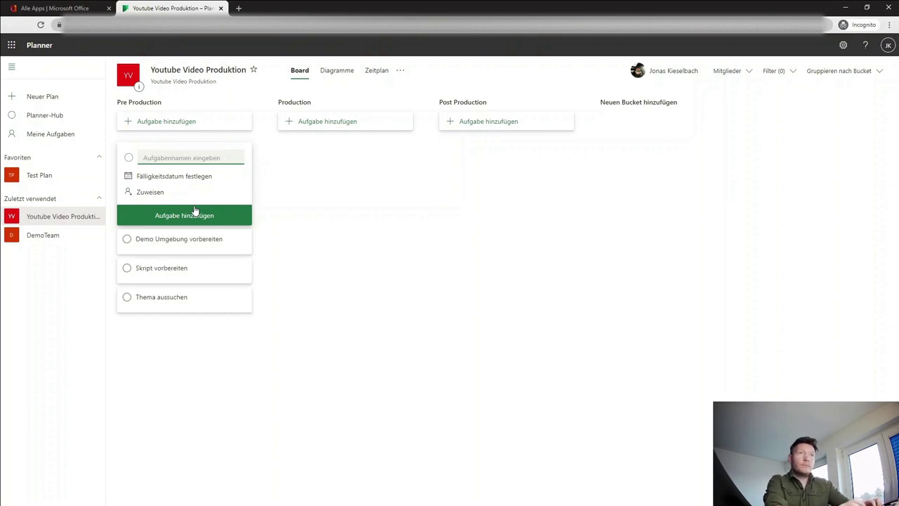
type("Testing")
key("Return")
left_click(260, 219)
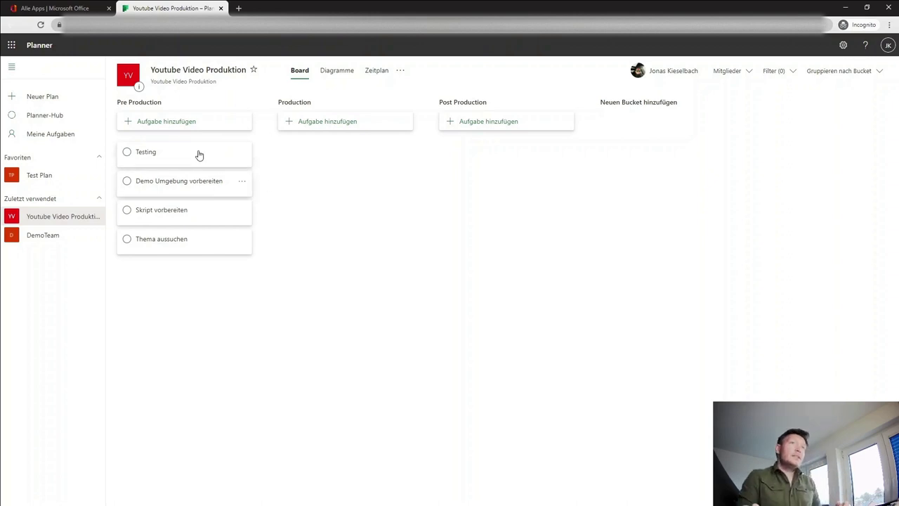
Step: Add the tasks "Equipment vorbereiten", "Ton Test", "Licht Test" and "Aufnahme" to the Production bucket
left_click(329, 122)
left_click(351, 135)
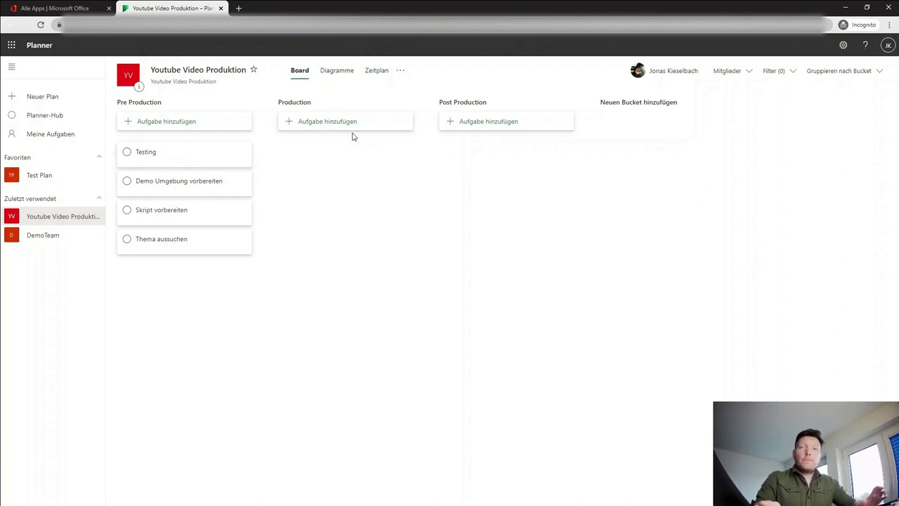
left_click(342, 126)
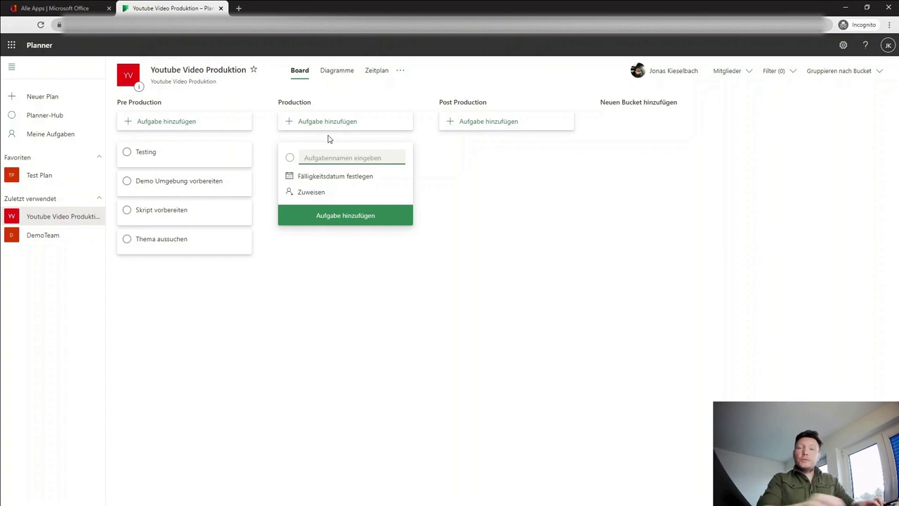
type("Equipment vorbereiten")
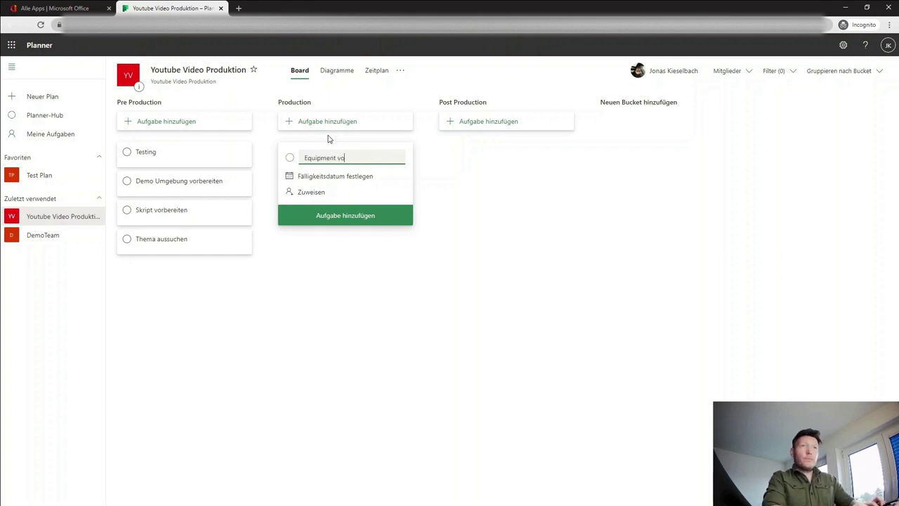
key("Return")
type("Ton Test")
key("Return")
type("Licht Test")
key("Return")
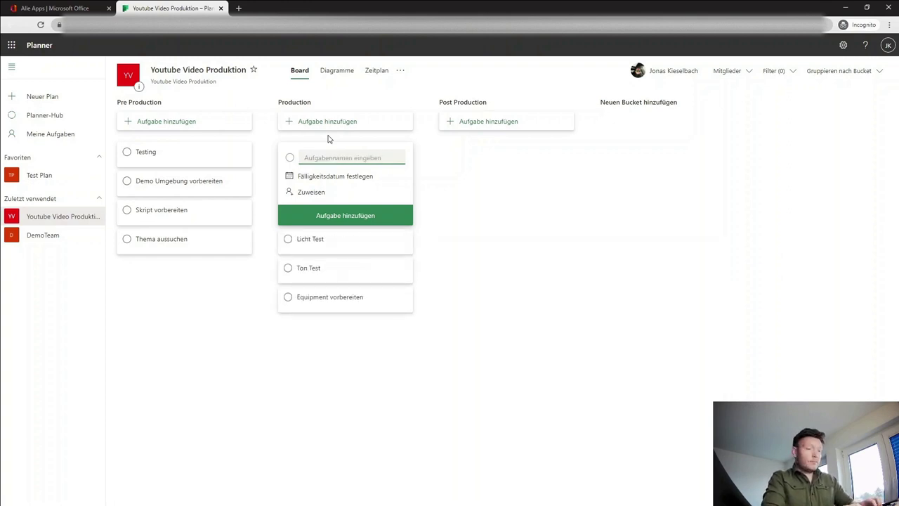
type("Aufnahme")
key("Return")
Step: Add the tasks "Schnitt", "Fehlerkorrektur", "YT Einstellungen", "Upload" and "Go-Live" to the Post Production bucket
left_click(516, 121)
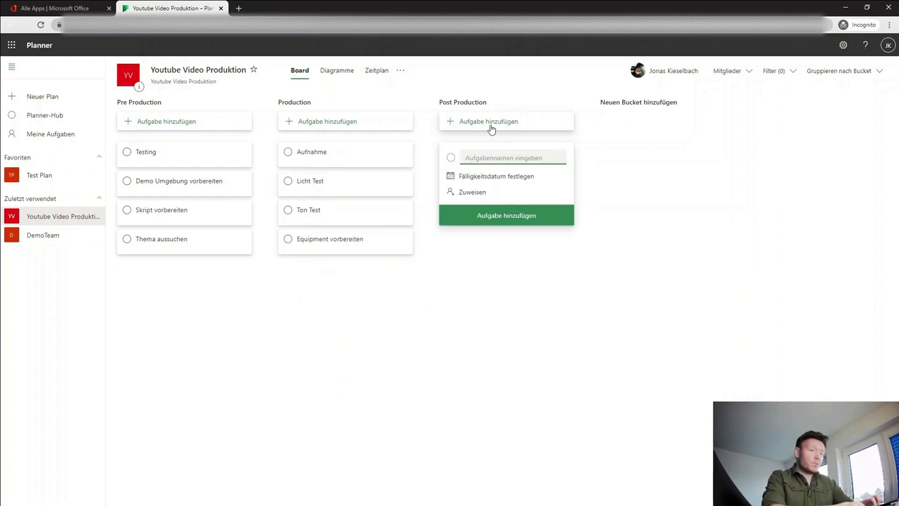
type("Schnitt")
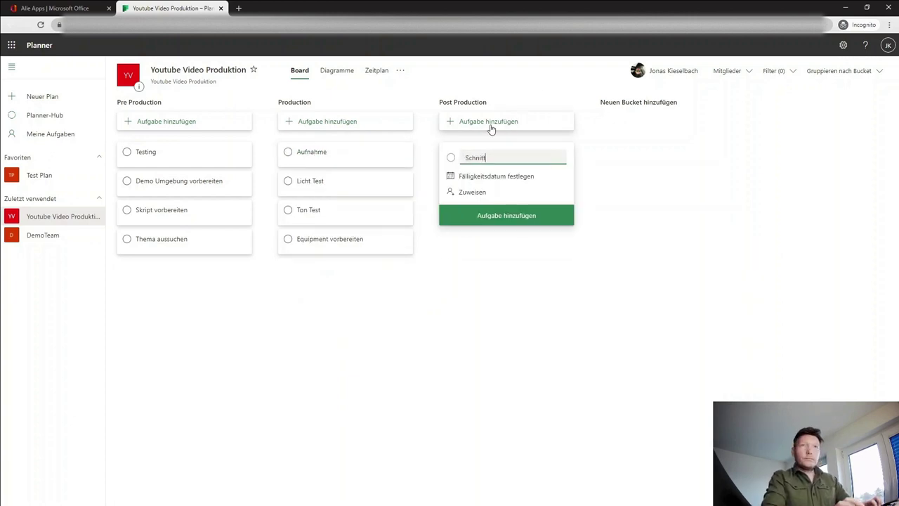
key("Return")
type("Fehlerkorrektur")
key("Return")
type("YT")
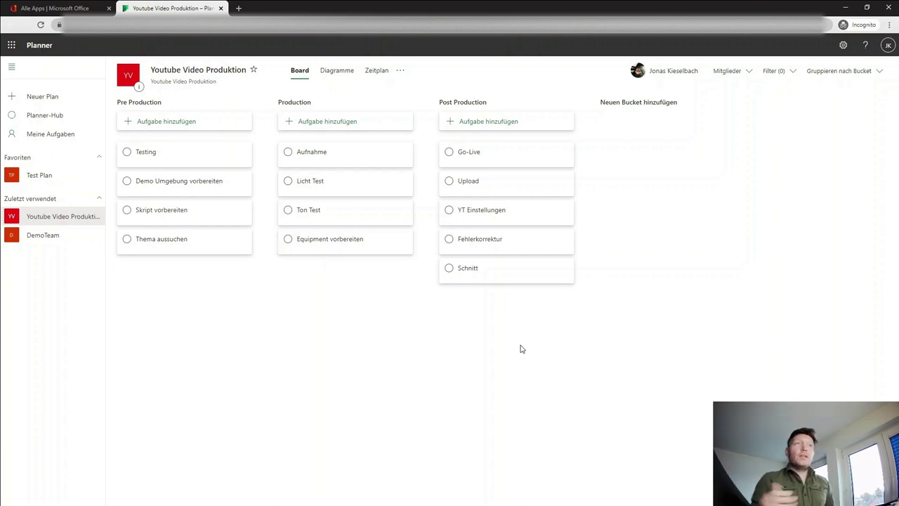
Step: Open the Testing task's details and review its bucket, priority, notes, checklist, attachment and comment options
left_click(194, 160)
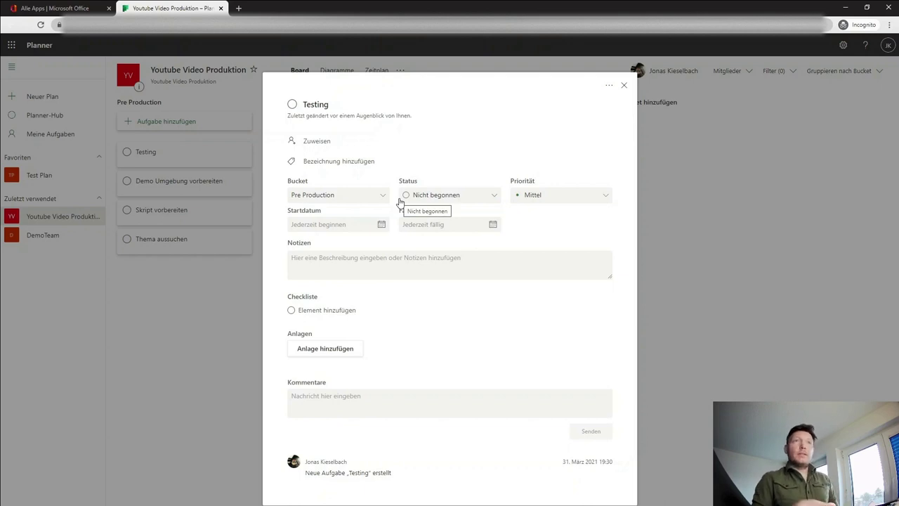
left_click(372, 194)
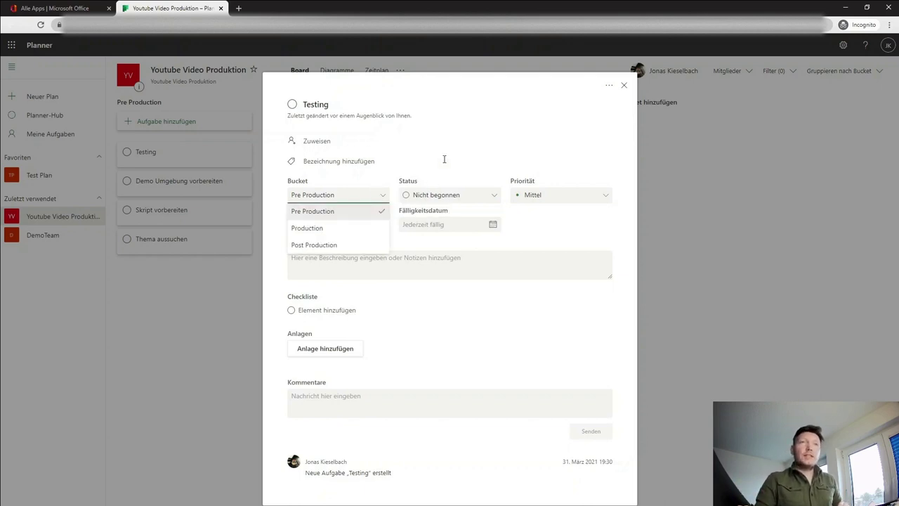
left_click(573, 198)
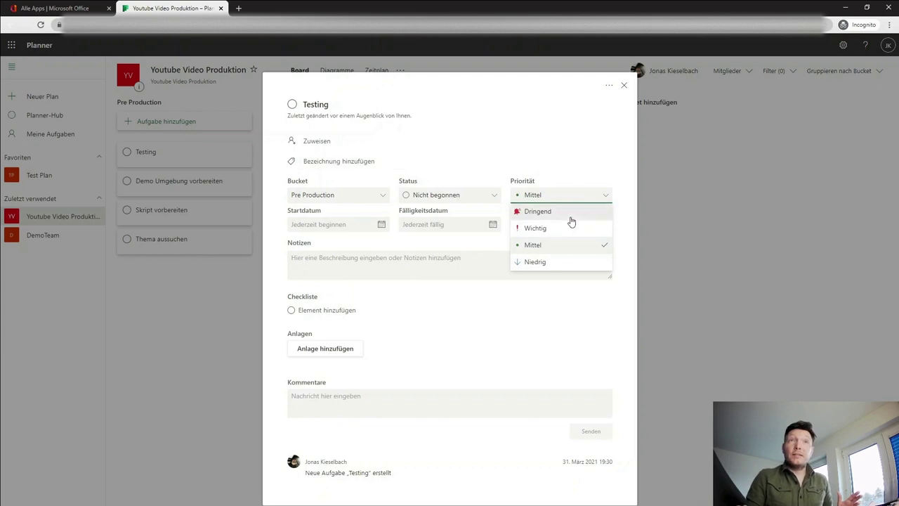
left_click(530, 124)
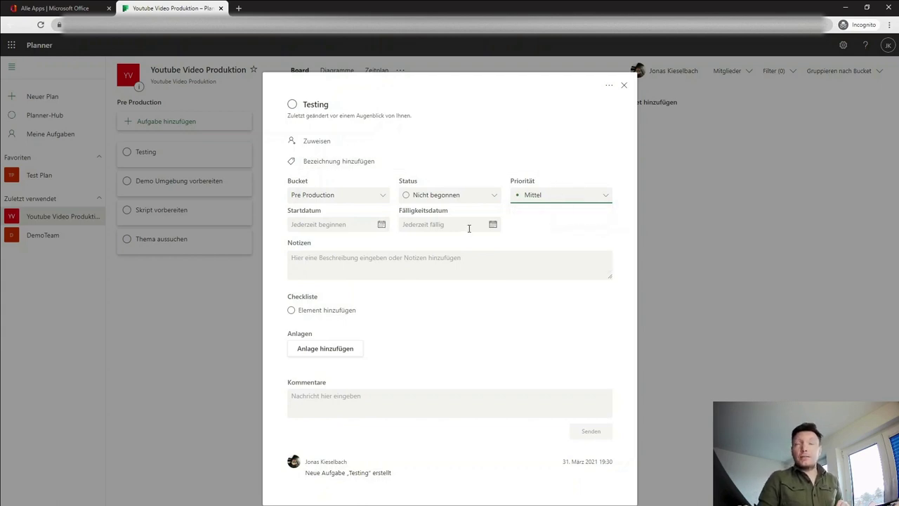
left_click(406, 265)
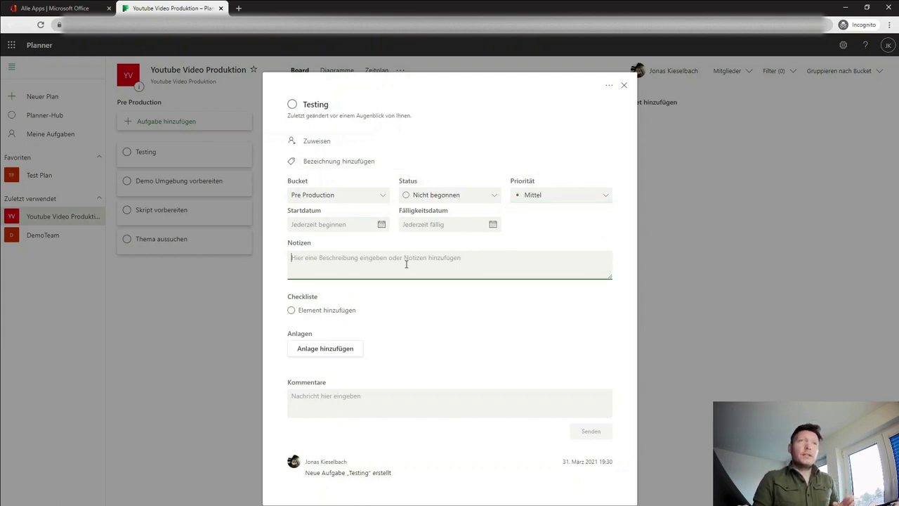
left_click(344, 311)
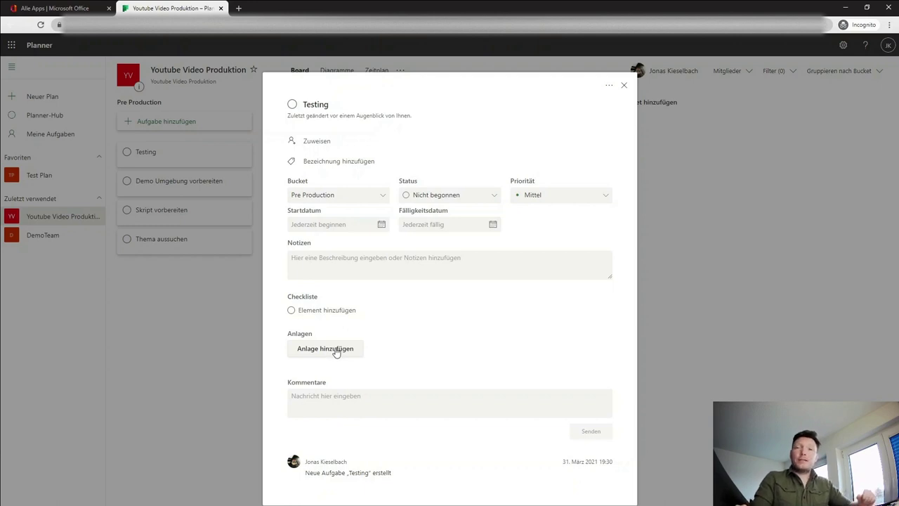
left_click(382, 405)
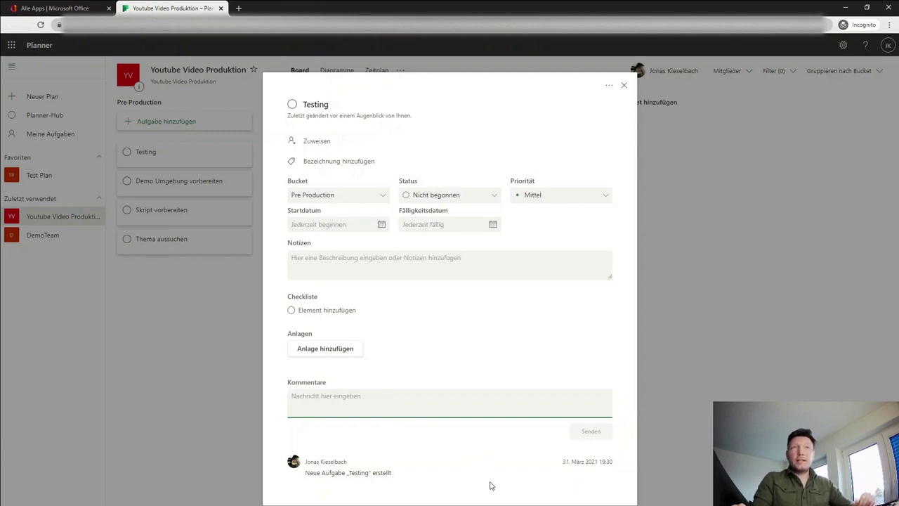
Step: Label the Testing task Rot and assign it to the plan's owner, closing the task details
left_click(367, 162)
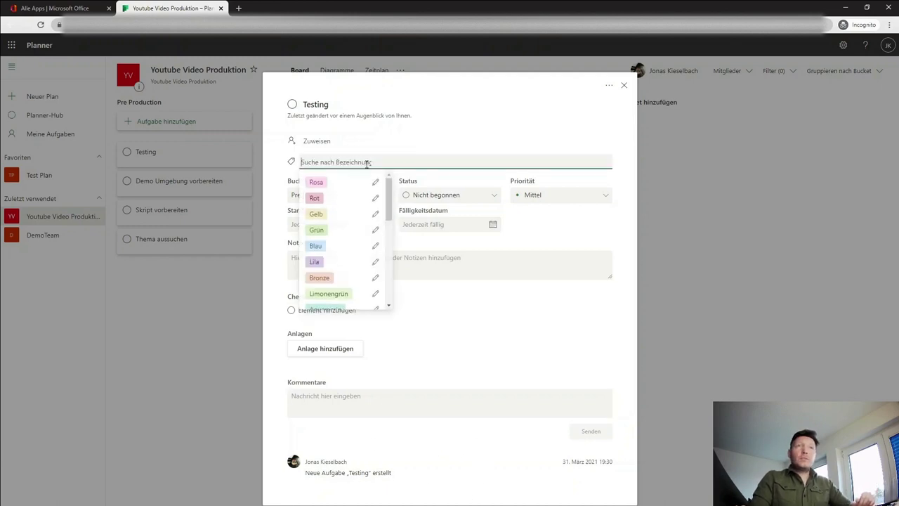
scroll(385, 239, "down", 5)
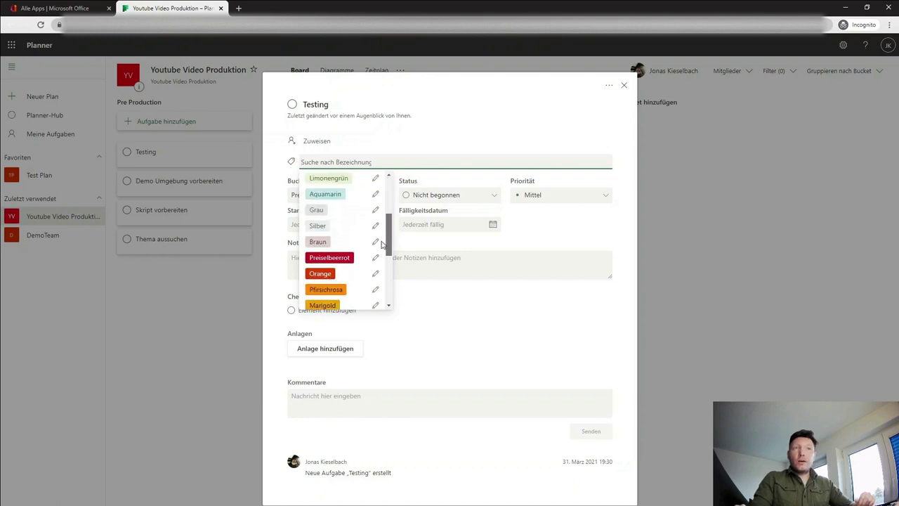
scroll(365, 274, "up", 5)
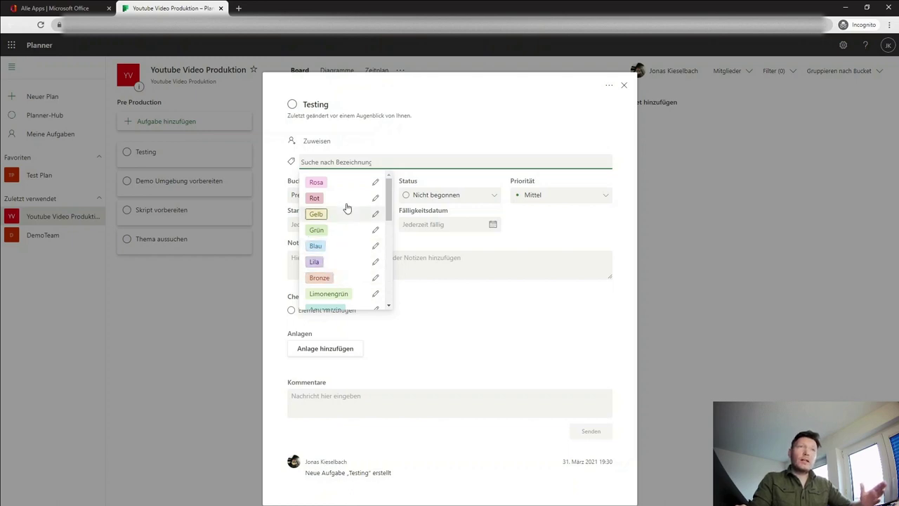
left_click(314, 199)
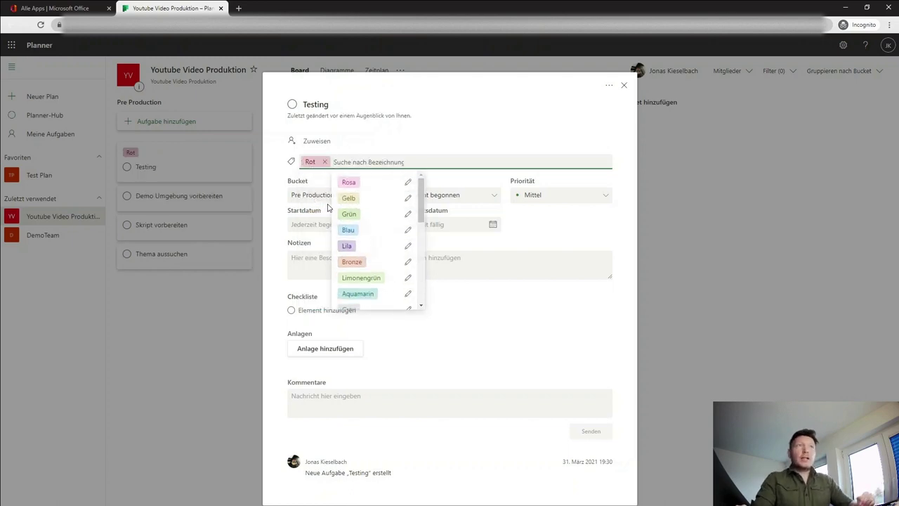
left_click(317, 142)
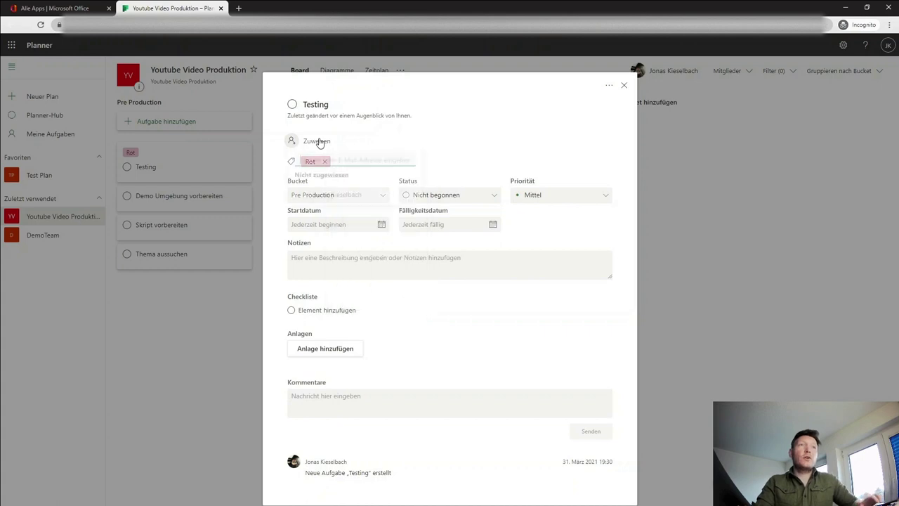
left_click(342, 196)
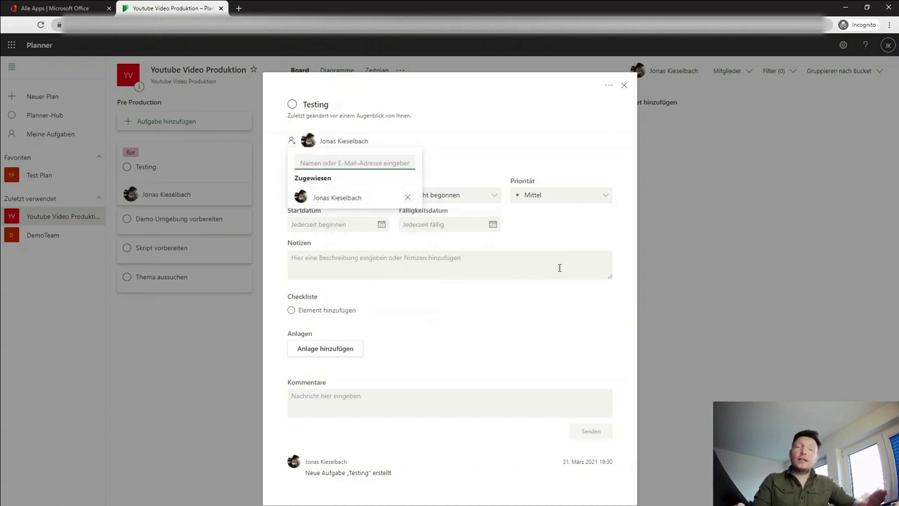
left_click(625, 86)
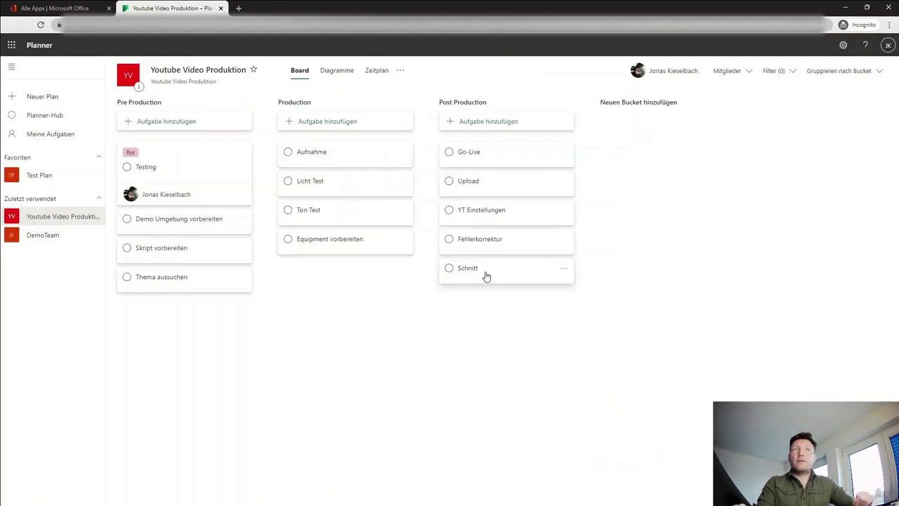
Step: View the Demo Umgebung vorbereiten task's details and move the Equipment vorbereiten task to the end of the Pre Production bucket
left_click(204, 220)
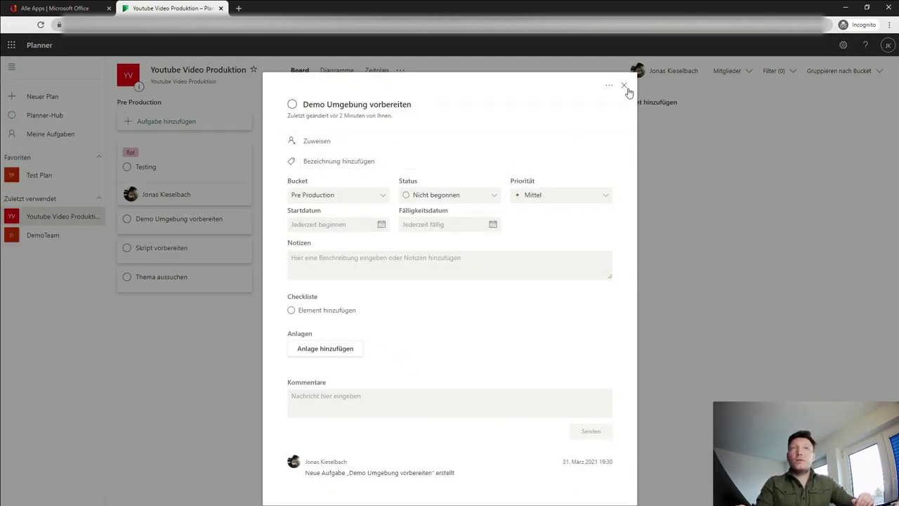
left_click(624, 85)
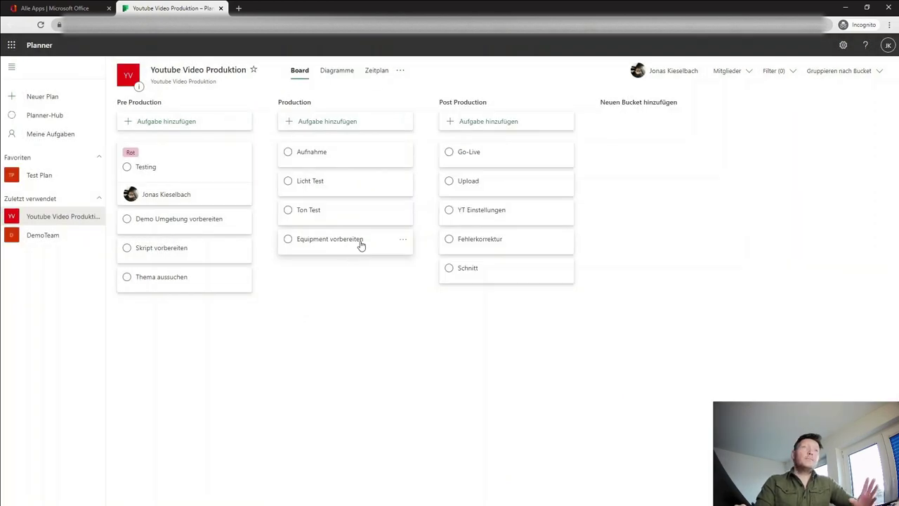
left_click_drag(361, 245, 194, 314)
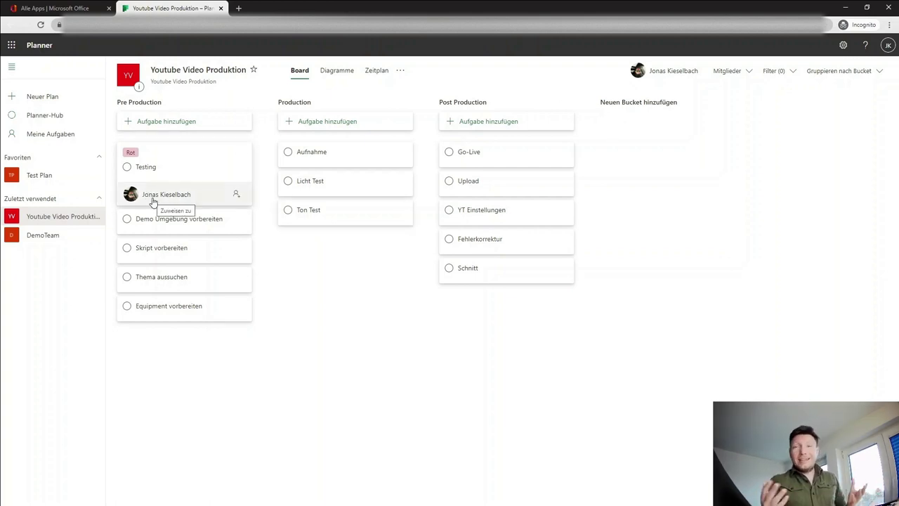
Step: Review the Youtube Video Produktion plan's status, bucket, priority and member charts, and open the Planner-Hub overview
left_click(337, 70)
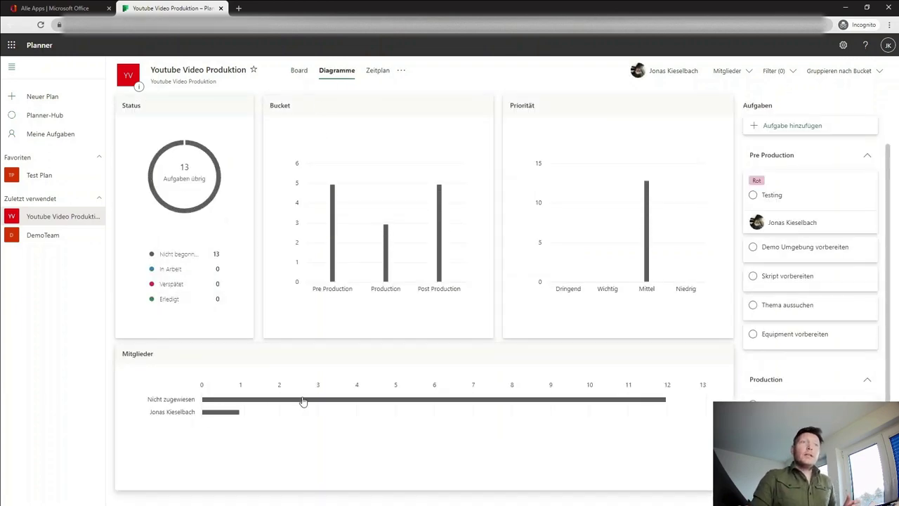
mouse_move(303, 403)
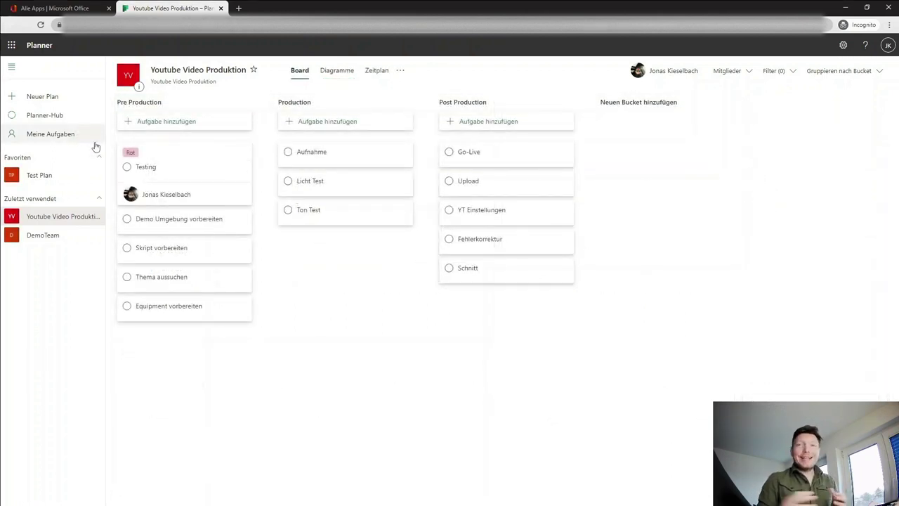
left_click(54, 125)
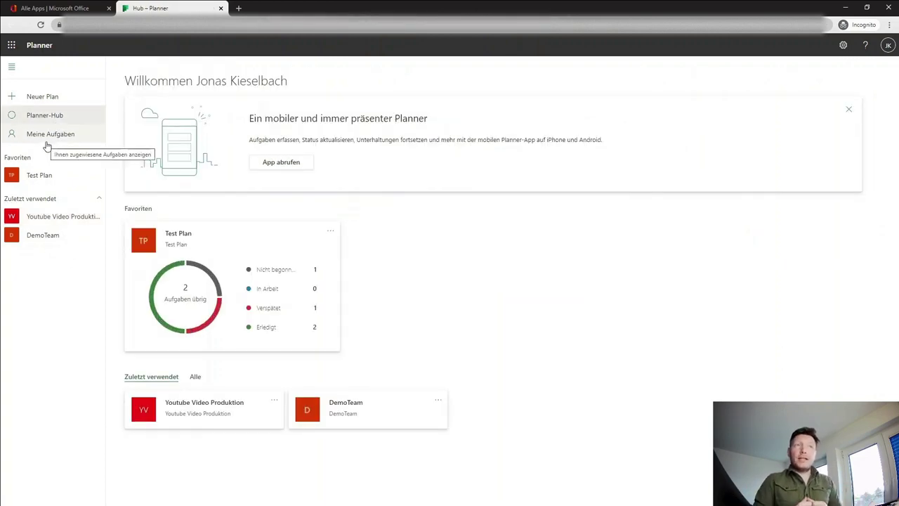